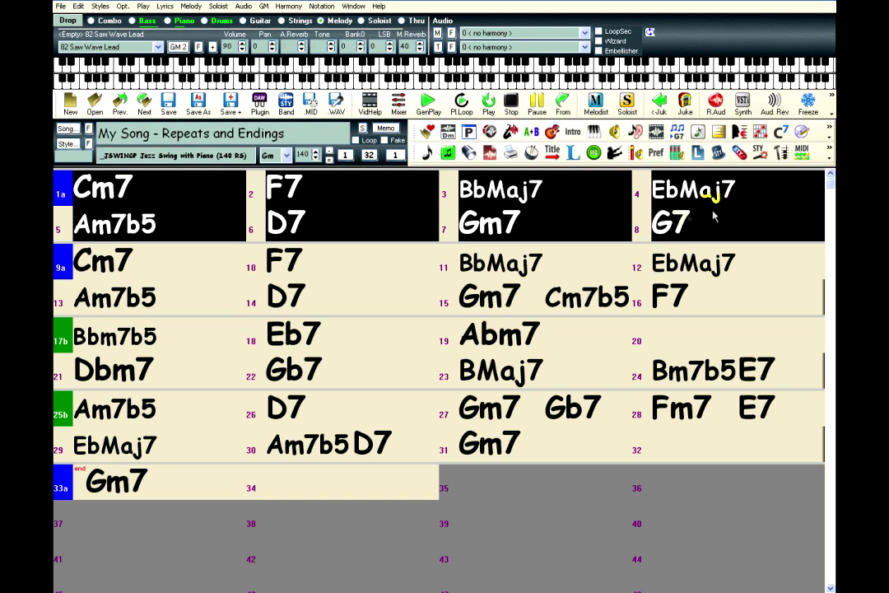
Compare bars 9–16 with bars 1–8, highlighting the differing endings in bars 15–16 and bars 7–8
{"action": "left_click_drag", "start_coordinate": [131, 258], "coordinate": [740, 300]}
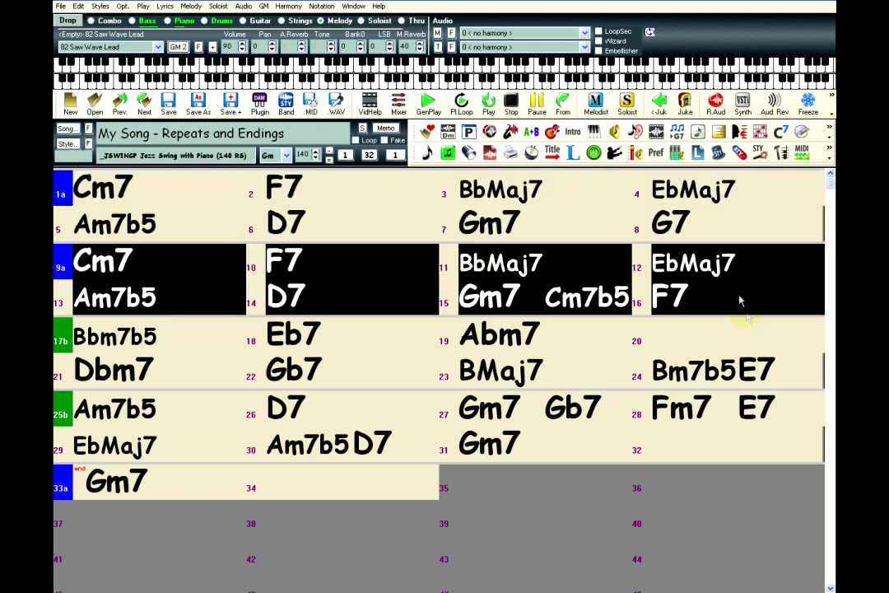
{"action": "left_click", "coordinate": [778, 370]}
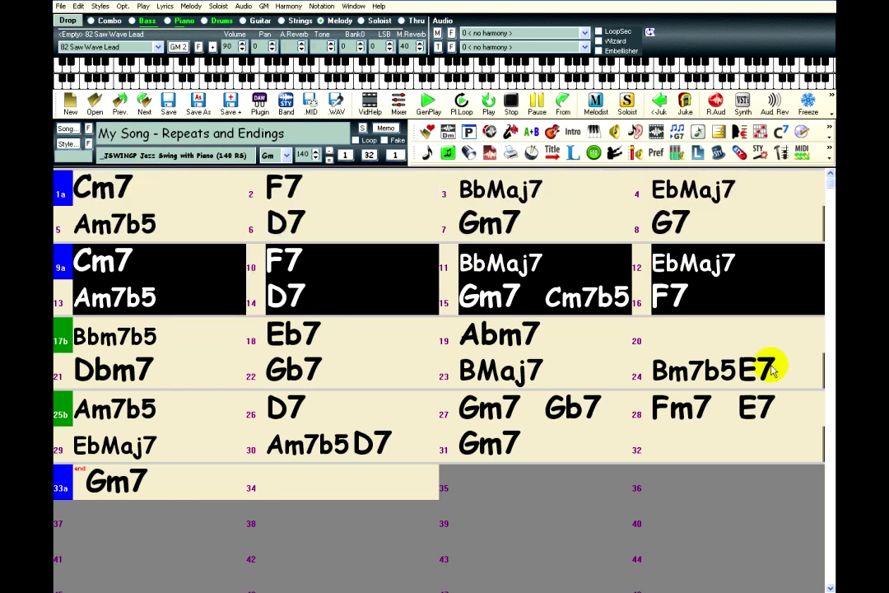
{"action": "left_click_drag", "start_coordinate": [494, 297], "coordinate": [715, 303]}
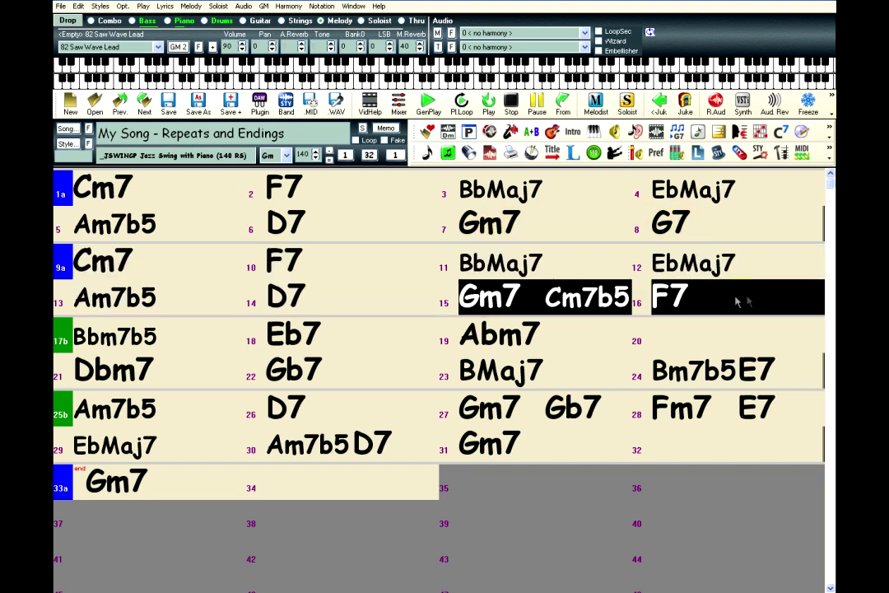
{"action": "left_click_drag", "start_coordinate": [496, 223], "coordinate": [699, 250]}
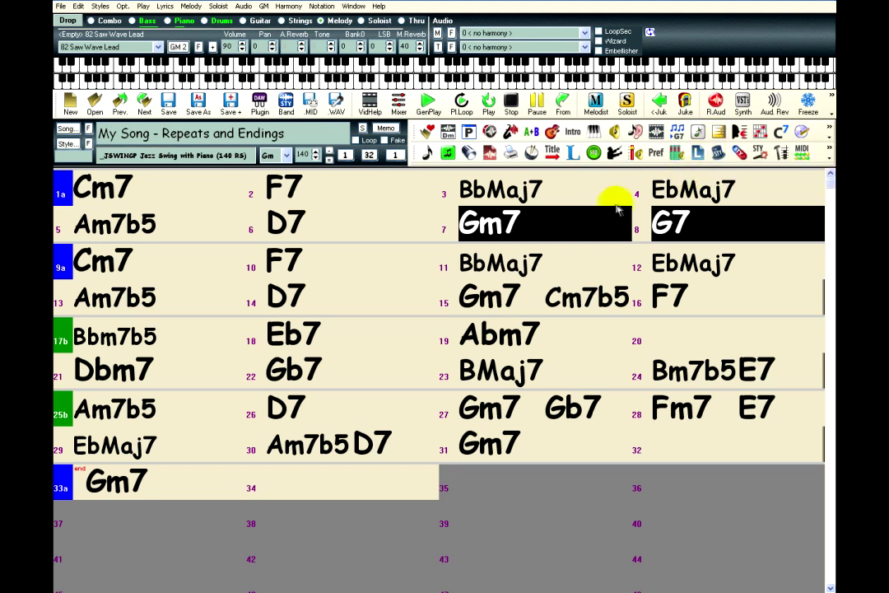
Create 1st/2nd endings from bar 7 with the repeat beginning at bar 1, the 1st ending at bar 7 lasting 2 bars
{"action": "right_click", "coordinate": [498, 224]}
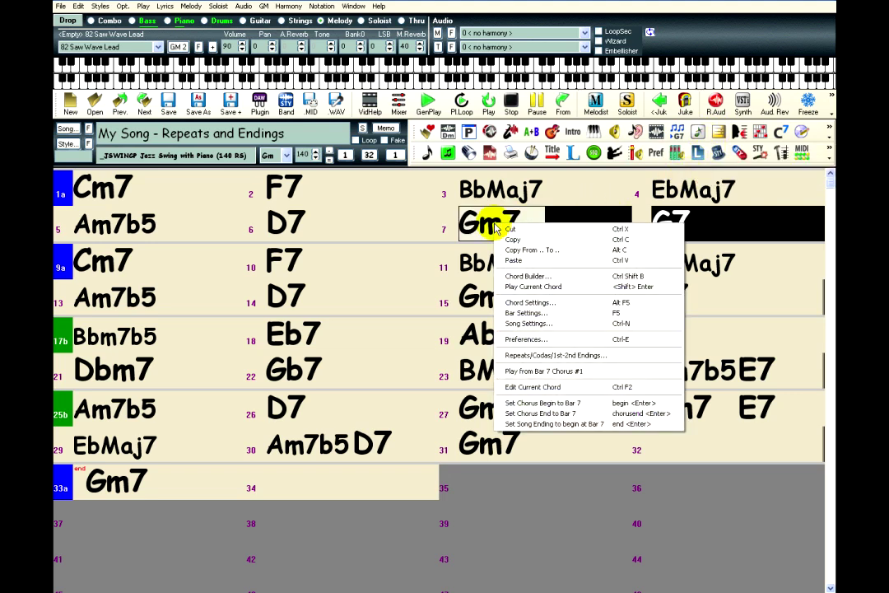
{"action": "left_click", "coordinate": [534, 356]}
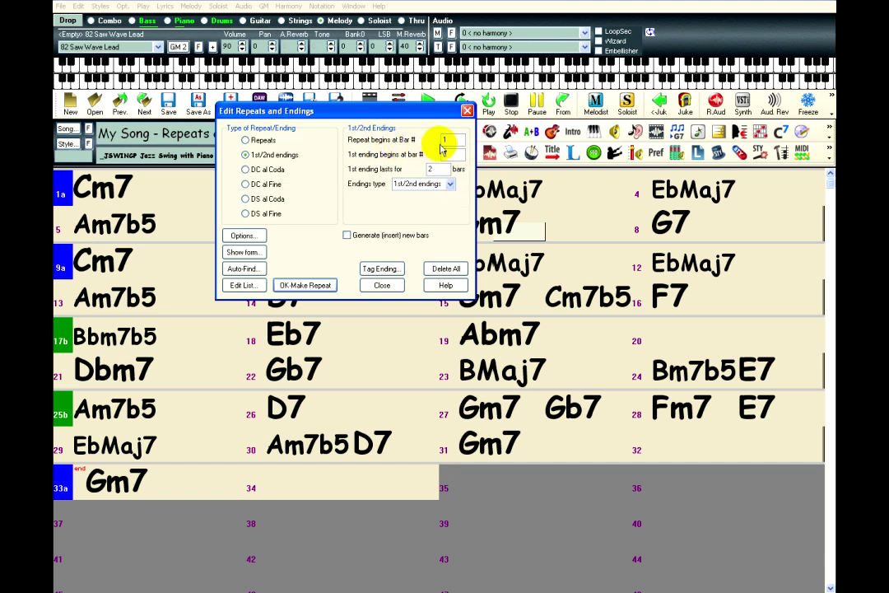
{"action": "double_click", "coordinate": [447, 140]}
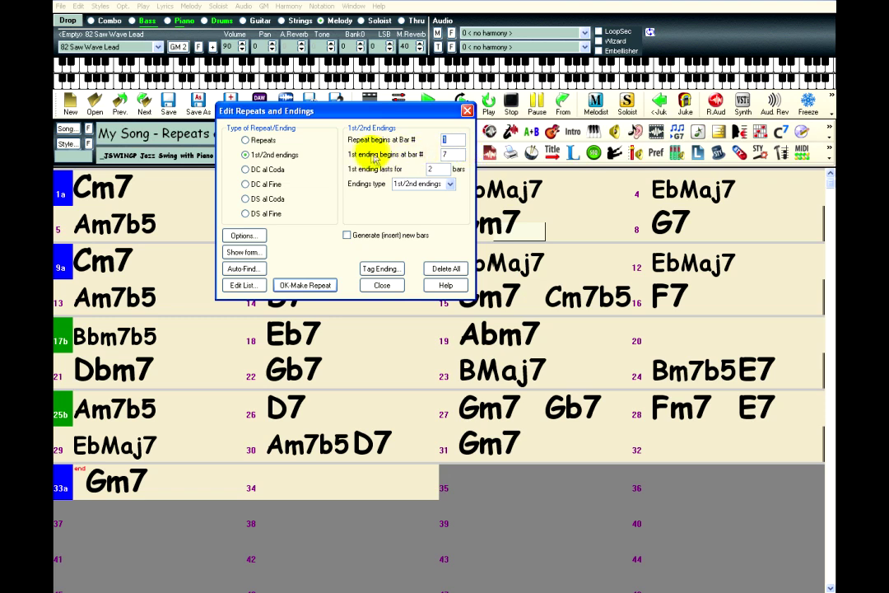
{"action": "double_click", "coordinate": [450, 155]}
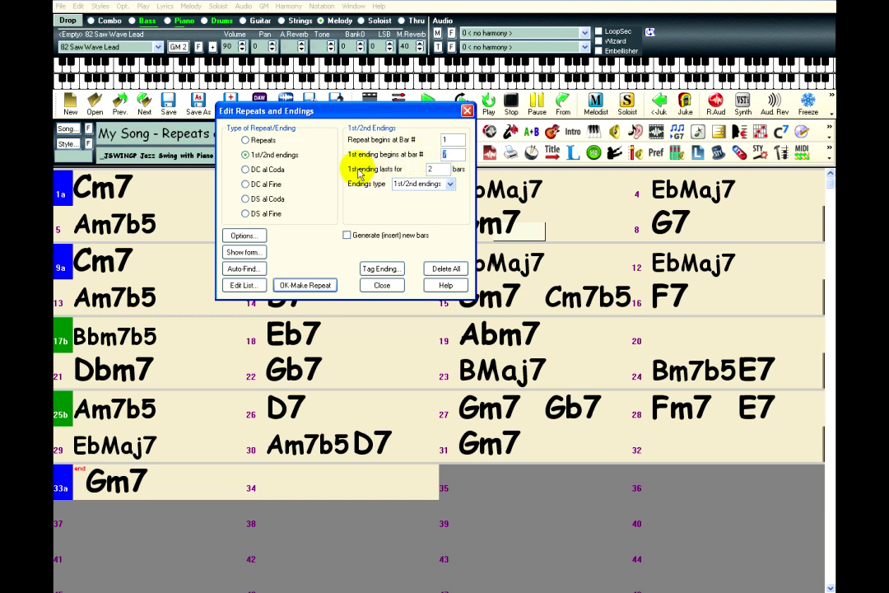
{"action": "double_click", "coordinate": [434, 168]}
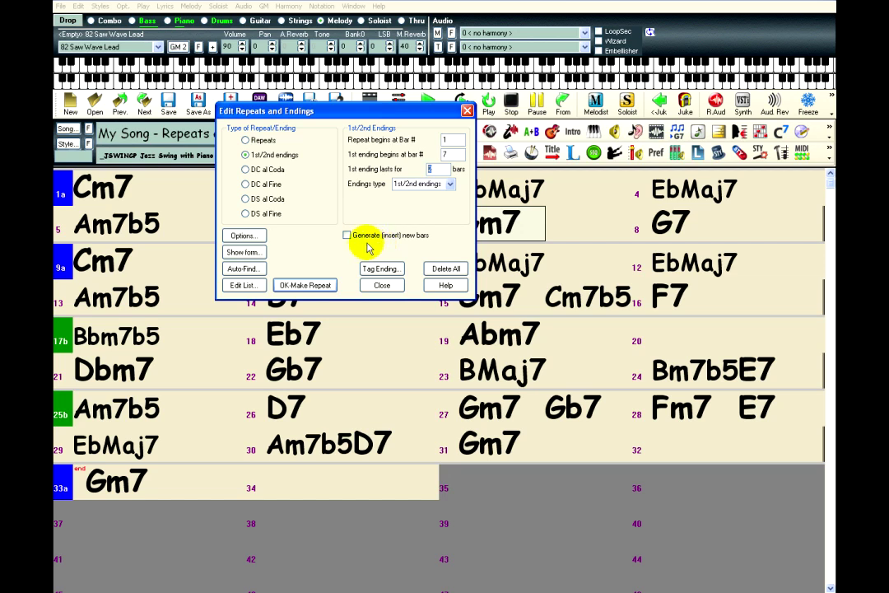
{"action": "left_click", "coordinate": [305, 284]}
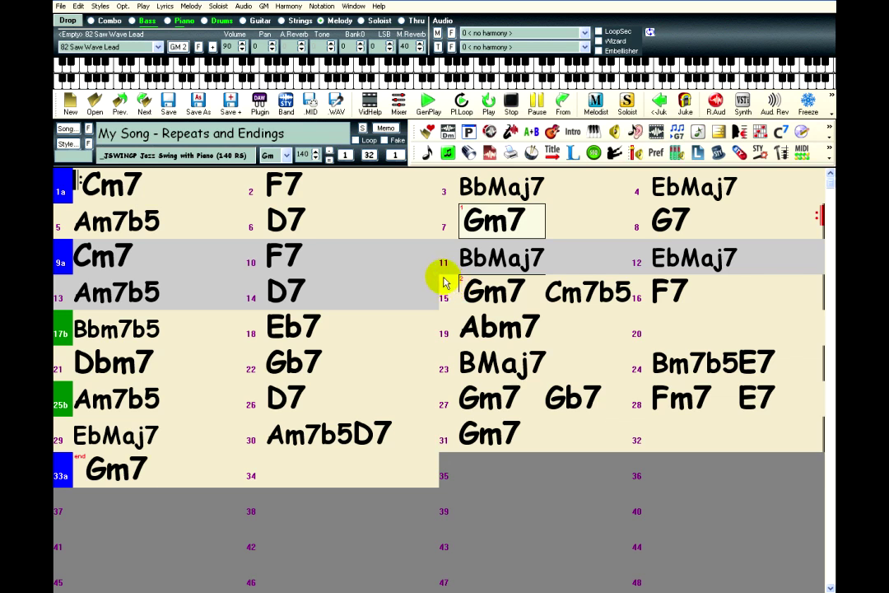
Highlight the repeated bars 9–14 and turn on the fake sheet display for the chord sheet
{"action": "left_click_drag", "start_coordinate": [96, 254], "coordinate": [280, 288]}
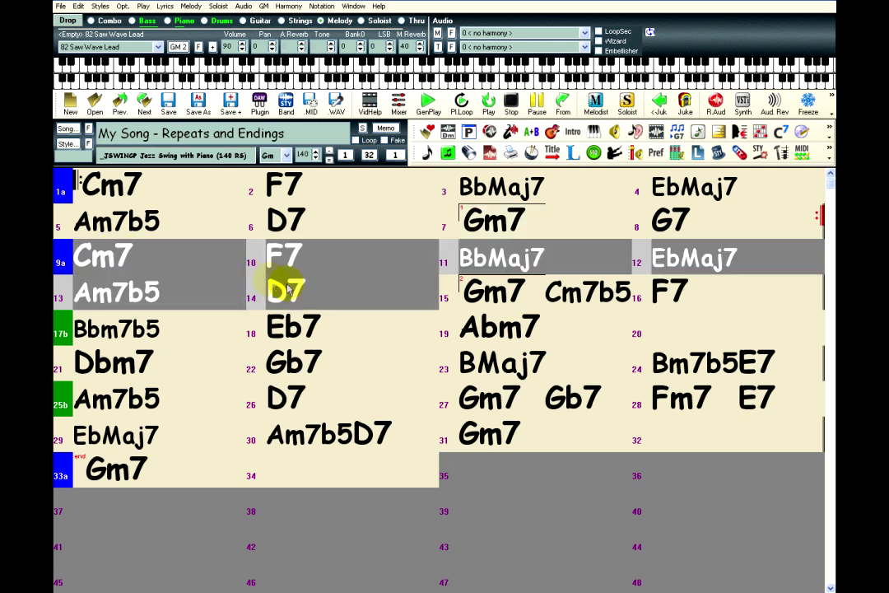
{"action": "left_click", "coordinate": [115, 257]}
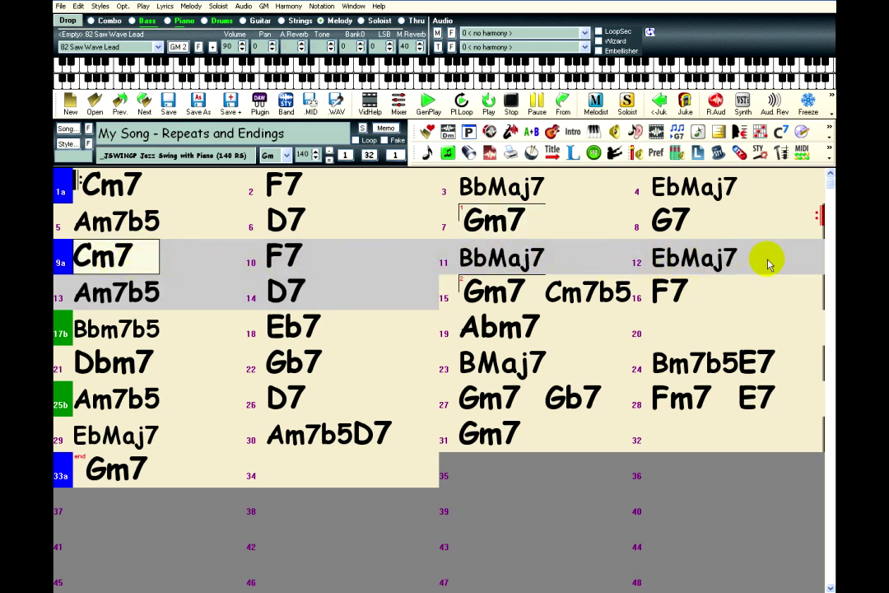
{"action": "left_click", "coordinate": [385, 142]}
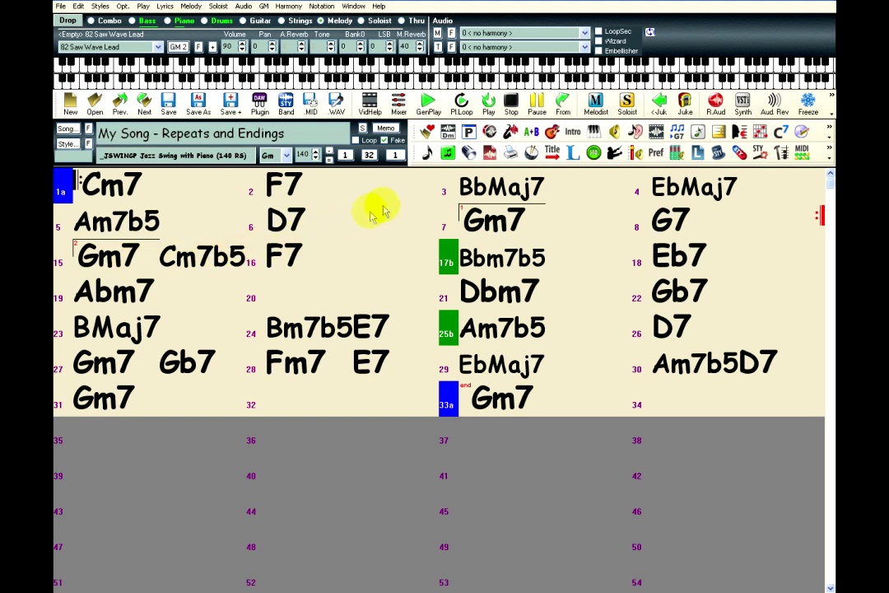
Review the song in the Lead Sheet window with Fake Sheet Mode off and on, and close the window
{"action": "left_click", "coordinate": [447, 153]}
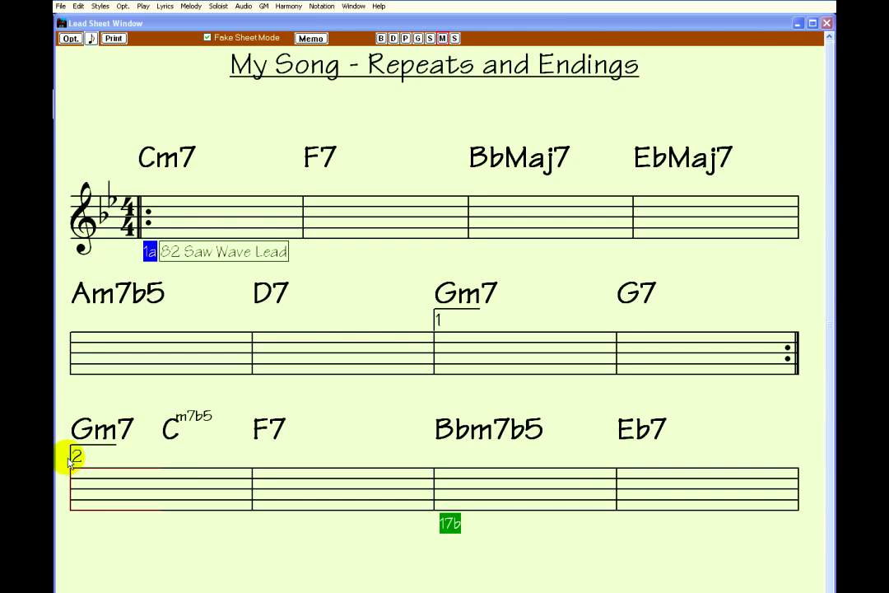
{"action": "left_click", "coordinate": [207, 39]}
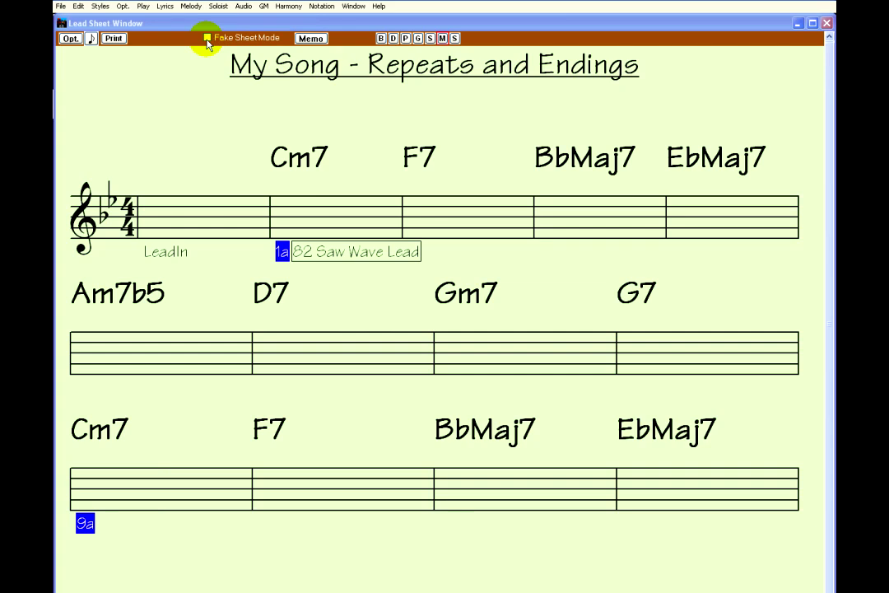
{"action": "left_click", "coordinate": [207, 39]}
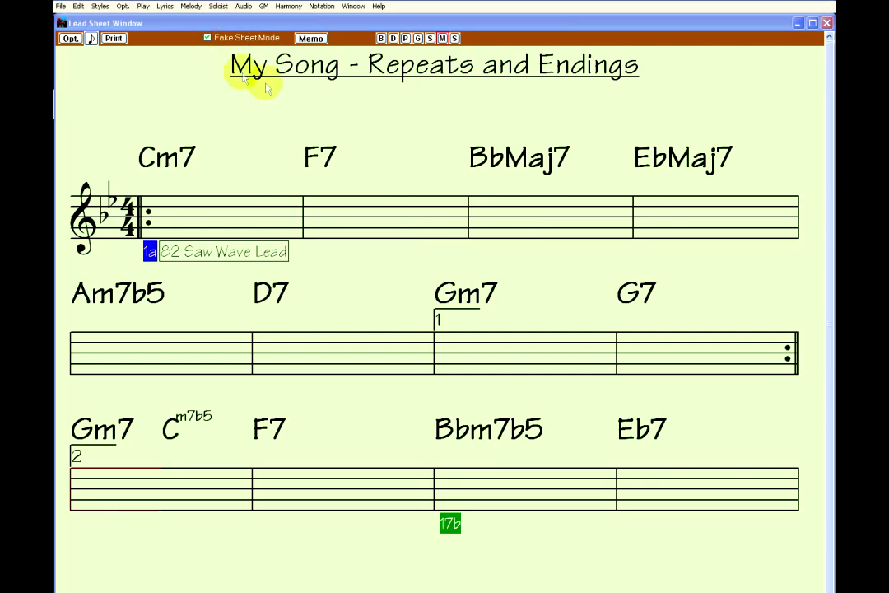
{"action": "left_click", "coordinate": [827, 23]}
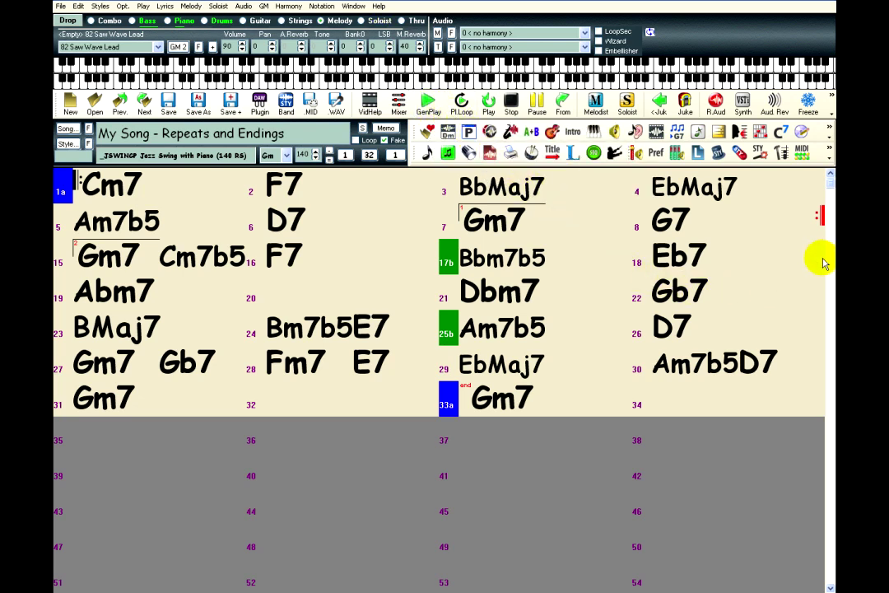
Enter the chords C, F and G in bars 1, 3 and 4 of a new blank song
{"action": "key", "text": "F4"}
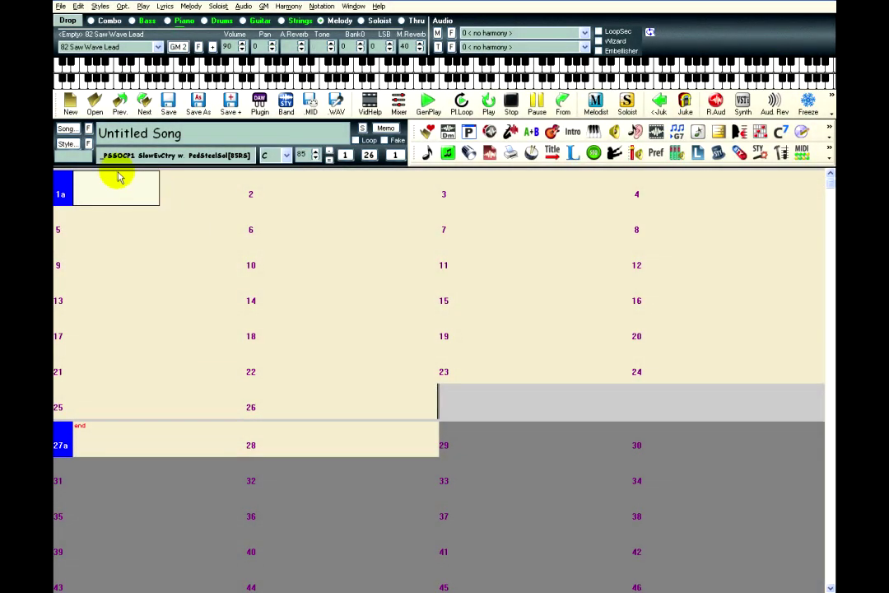
{"action": "mouse_move", "coordinate": [102, 163]}
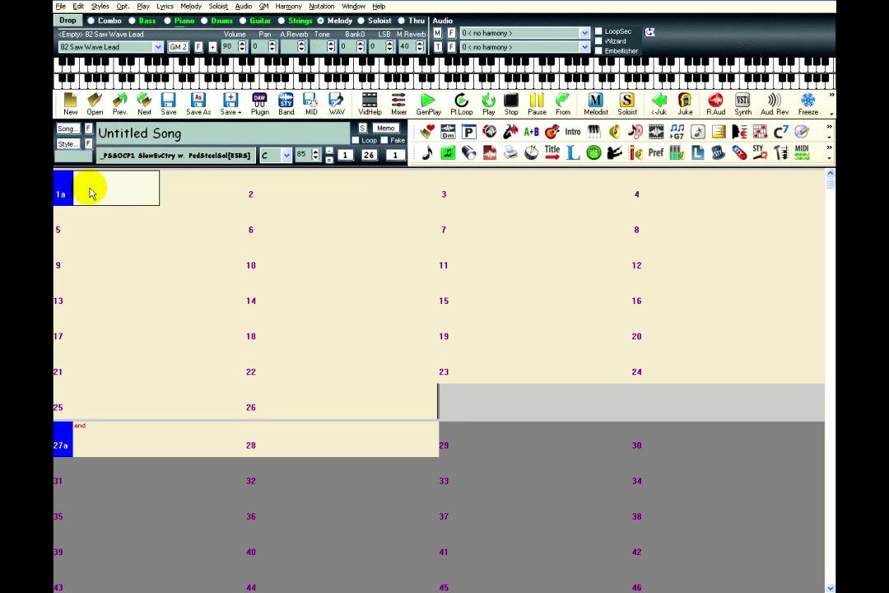
{"action": "type", "text": "C"}
{"action": "key", "text": "Return"}
{"action": "key", "text": "Return"}
{"action": "key", "text": "Return"}
{"action": "key", "text": "Return"}
{"action": "type", "text": "F"}
{"action": "key", "text": "Return"}
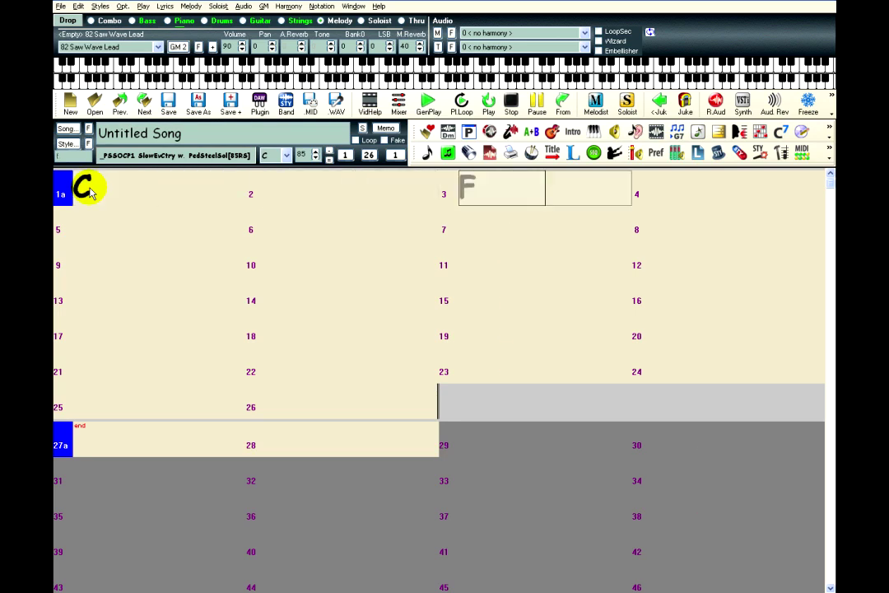
{"action": "key", "text": "Return"}
{"action": "type", "text": "G"}
{"action": "key", "text": "Return"}
{"action": "key", "text": "Return"}
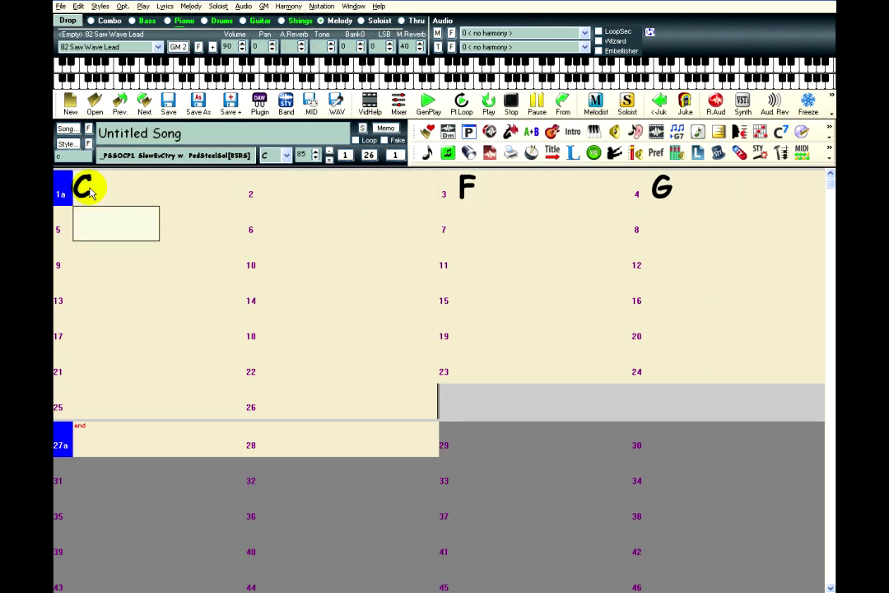
Enter the chords C, Am, F and G in bars 5 to 8
{"action": "type", "text": "C"}
{"action": "key", "text": "Return"}
{"action": "type", "text": "am"}
{"action": "key", "text": "Return"}
{"action": "key", "text": "Return"}
{"action": "type", "text": "F"}
{"action": "key", "text": "Return"}
{"action": "key", "text": "Return"}
{"action": "type", "text": "g"}
{"action": "key", "text": "Return"}
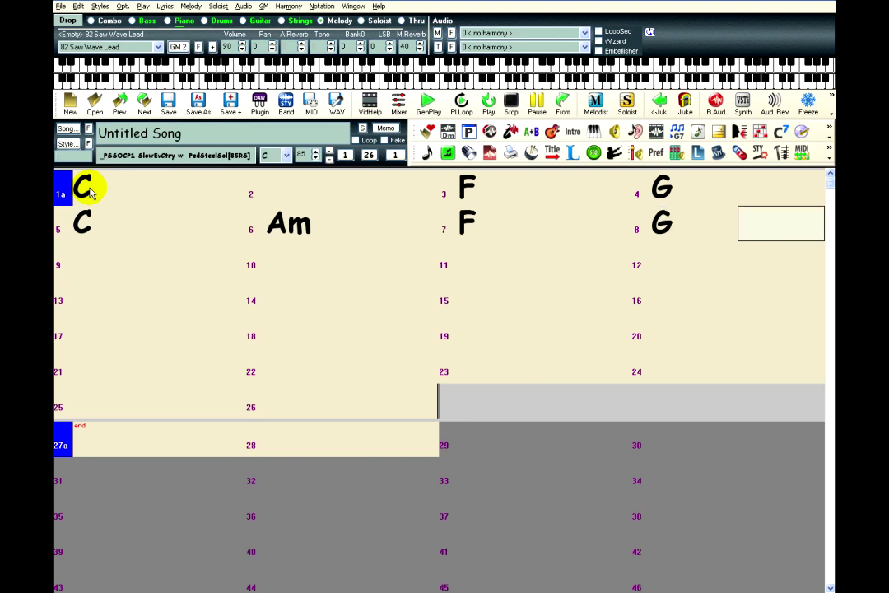
Make 1st/2nd endings with the repeat beginning at bar 1 and a 2-bar 1st ending at bar 7, generating the new bars
{"action": "left_click_drag", "start_coordinate": [91, 191], "coordinate": [694, 233]}
{"action": "left_click_drag", "start_coordinate": [494, 232], "coordinate": [671, 241]}
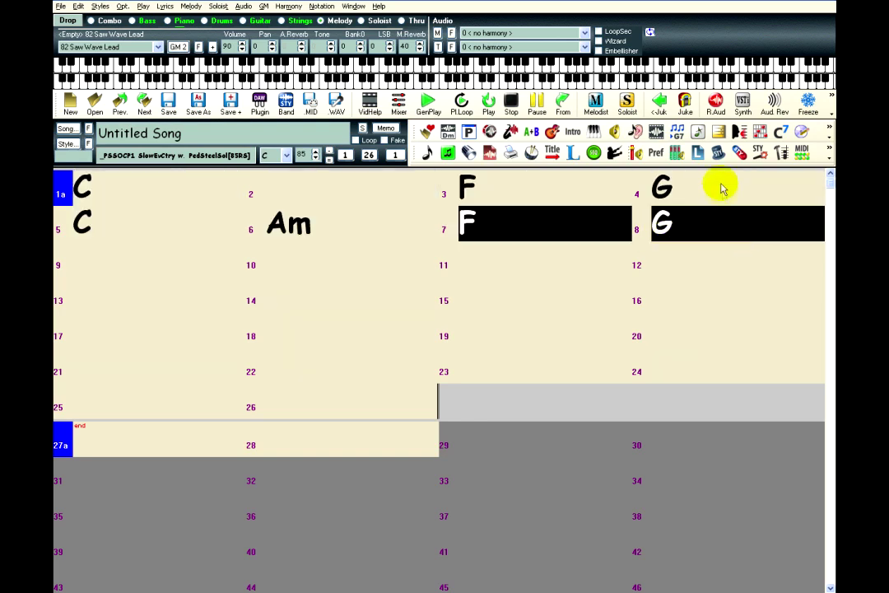
{"action": "left_click", "coordinate": [735, 132]}
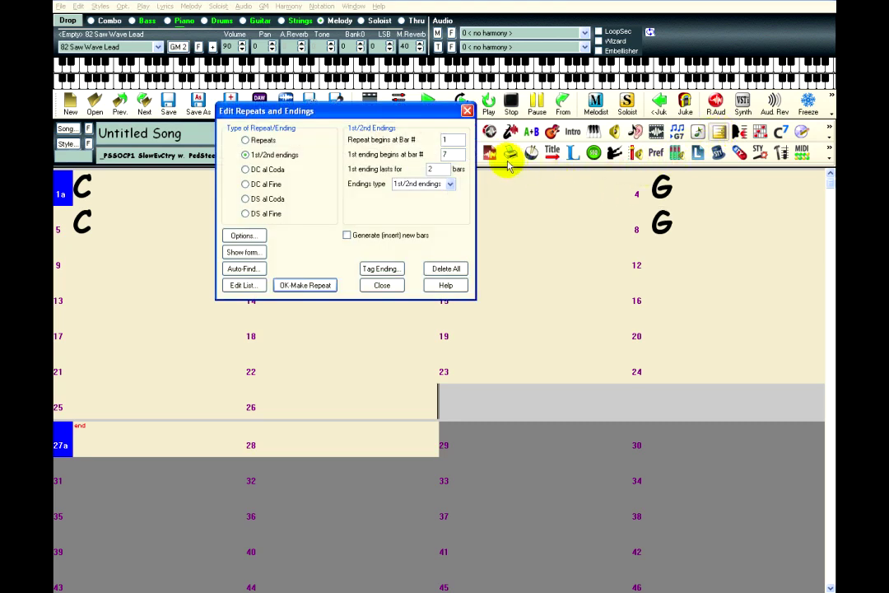
{"action": "left_click", "coordinate": [445, 140]}
{"action": "type", "text": "1"}
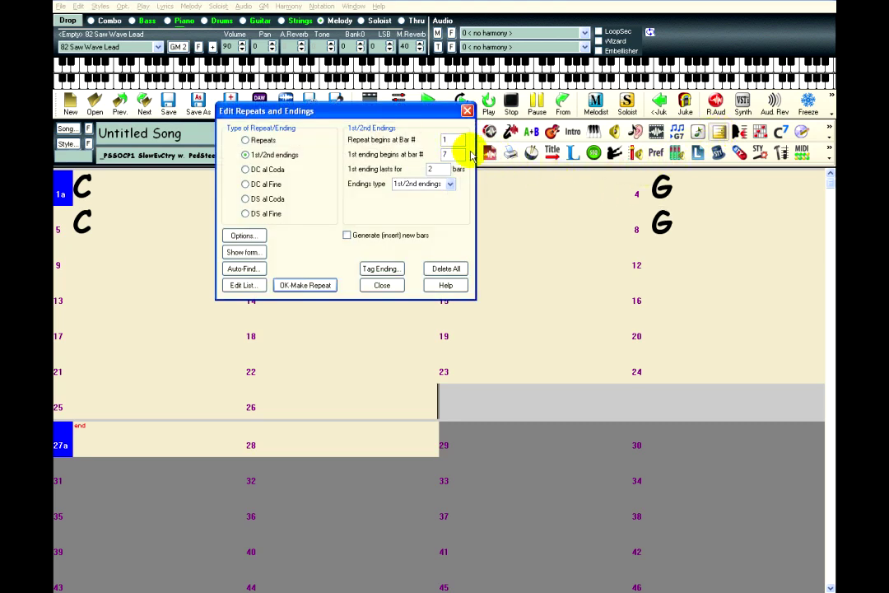
{"action": "left_click", "coordinate": [449, 154]}
{"action": "type", "text": "7"}
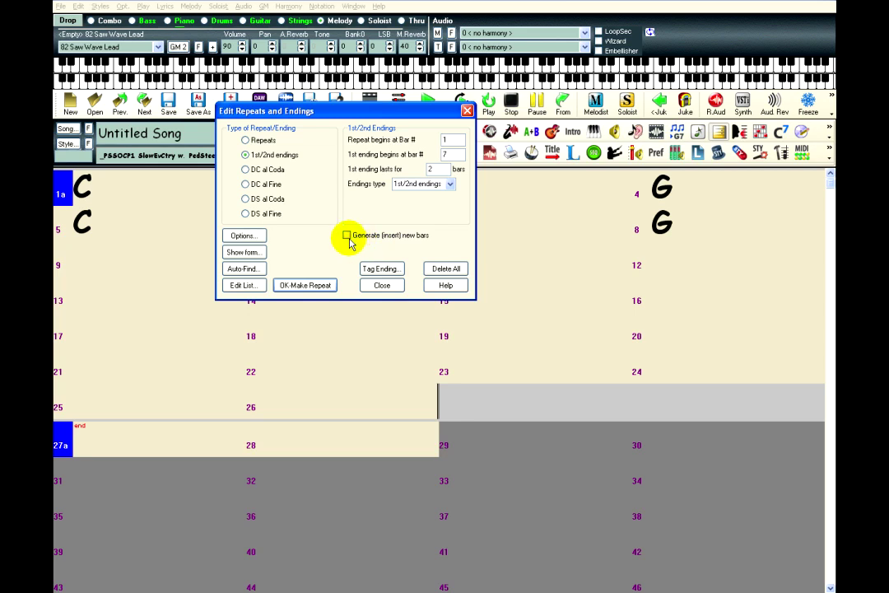
{"action": "left_click", "coordinate": [321, 285]}
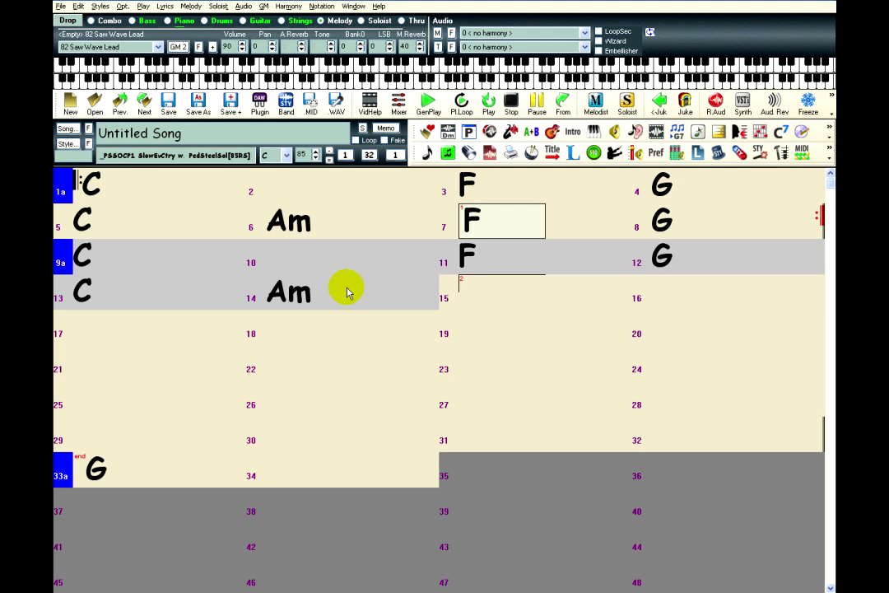
Enter Dm in bar 15 and E in bar 16 as the second ending's chords
{"action": "left_click", "coordinate": [510, 302]}
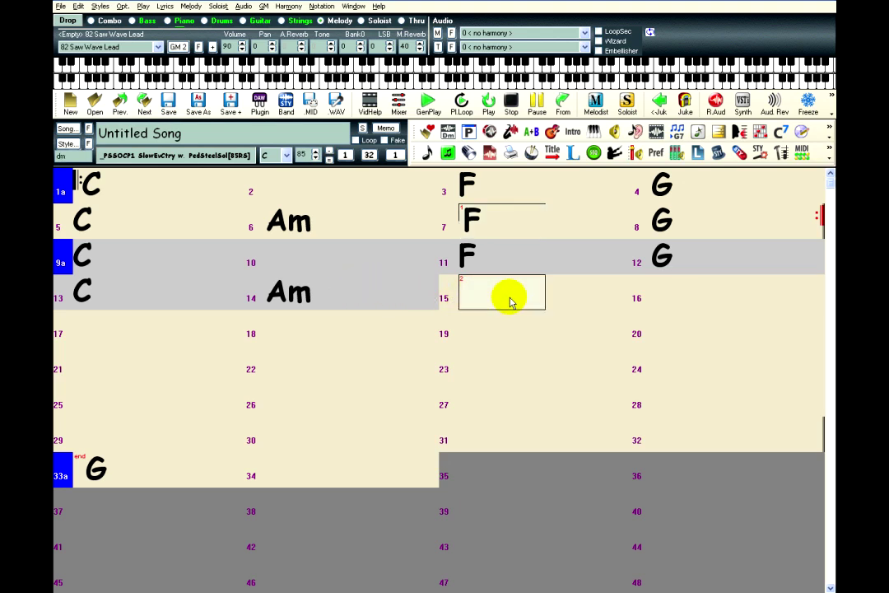
{"action": "type", "text": "Dm"}
{"action": "key", "text": "Return"}
{"action": "key", "text": "Return"}
{"action": "type", "text": "E"}
{"action": "key", "text": "Return"}
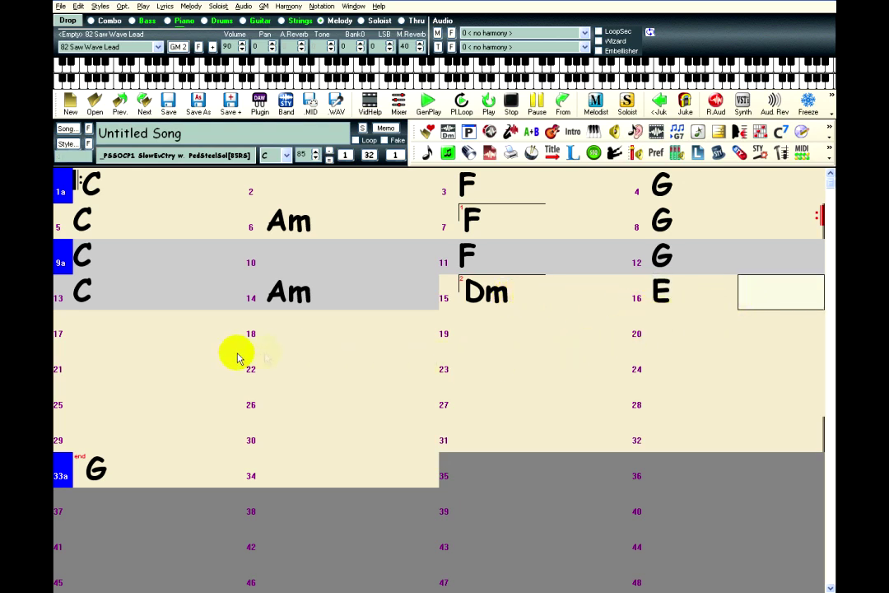
Place a B part marker at bar 17 and enter Am, C and G in bars 17, 19 and 20
{"action": "left_click", "coordinate": [60, 333]}
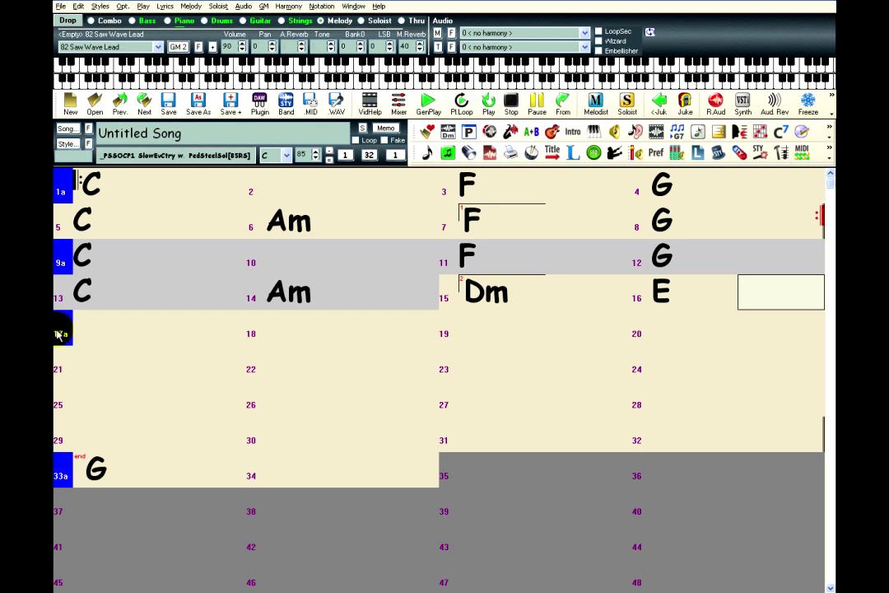
{"action": "left_click", "coordinate": [97, 343]}
{"action": "type", "text": "am"}
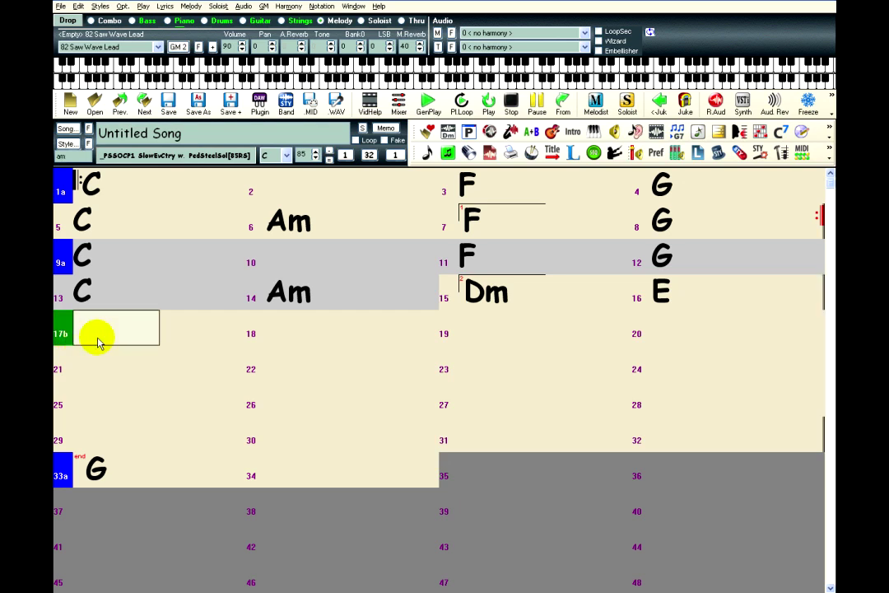
{"action": "key", "text": "Return"}
{"action": "key", "text": "Return"}
{"action": "type", "text": "c"}
{"action": "key", "text": "Return"}
{"action": "type", "text": "g"}
{"action": "key", "text": "Return"}
Enter the chords Am, C and G in bars 21, 23 and 24
{"action": "type", "text": "am"}
{"action": "key", "text": "Return"}
{"action": "key", "text": "Return"}
{"action": "type", "text": "c"}
{"action": "key", "text": "Return"}
{"action": "type", "text": "g"}
{"action": "key", "text": "Return"}
{"action": "key", "text": "Return"}
Enter the chords Dm, F and Em in bars 25, 27 and 28
{"action": "type", "text": "dm"}
{"action": "key", "text": "Return"}
{"action": "key", "text": "Return"}
{"action": "key", "text": "Return"}
{"action": "key", "text": "Return"}
{"action": "type", "text": "f"}
{"action": "key", "text": "Return"}
{"action": "key", "text": "Return"}
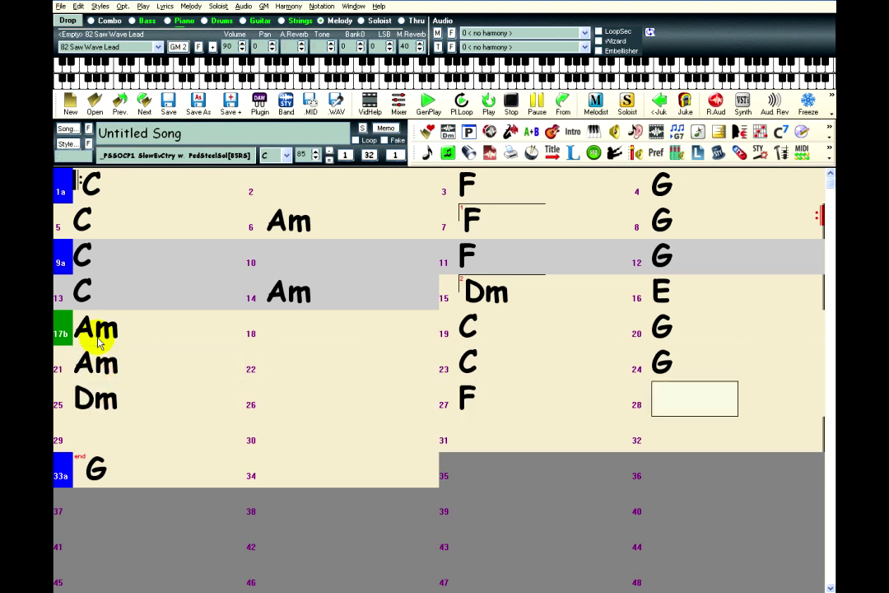
{"action": "type", "text": "em"}
{"action": "key", "text": "Return"}
{"action": "key", "text": "Return"}
Enter the chords Dm, F and G in bars 29, 31 and 32
{"action": "type", "text": "dm"}
{"action": "key", "text": "Return"}
{"action": "key", "text": "Return"}
{"action": "key", "text": "Return"}
{"action": "key", "text": "Return"}
{"action": "type", "text": "f"}
{"action": "key", "text": "Return"}
{"action": "key", "text": "Return"}
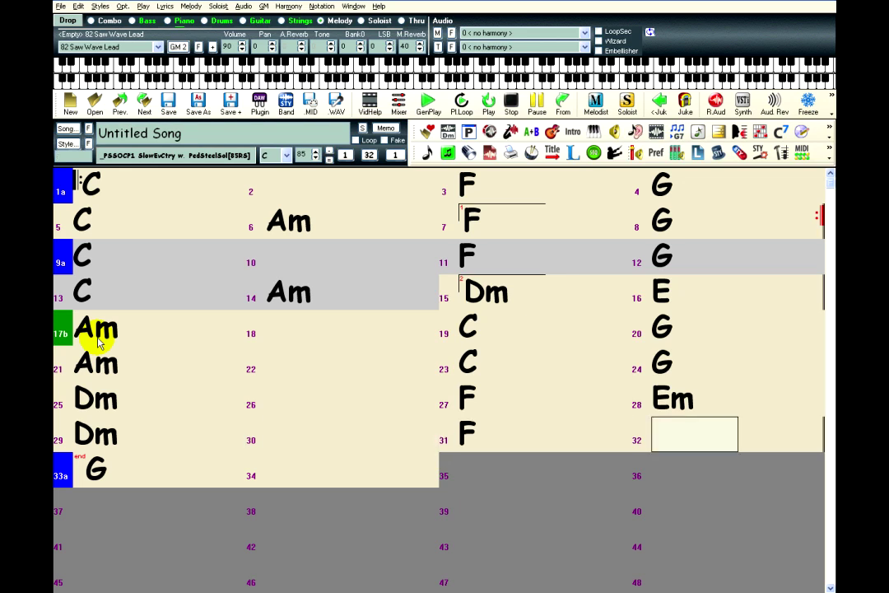
{"action": "type", "text": "g"}
{"action": "key", "text": "Return"}
Place B part markers at bars 25 and 33 and change the ending chord in bar 33 to C
{"action": "left_click", "coordinate": [59, 404]}
{"action": "left_click", "coordinate": [59, 476]}
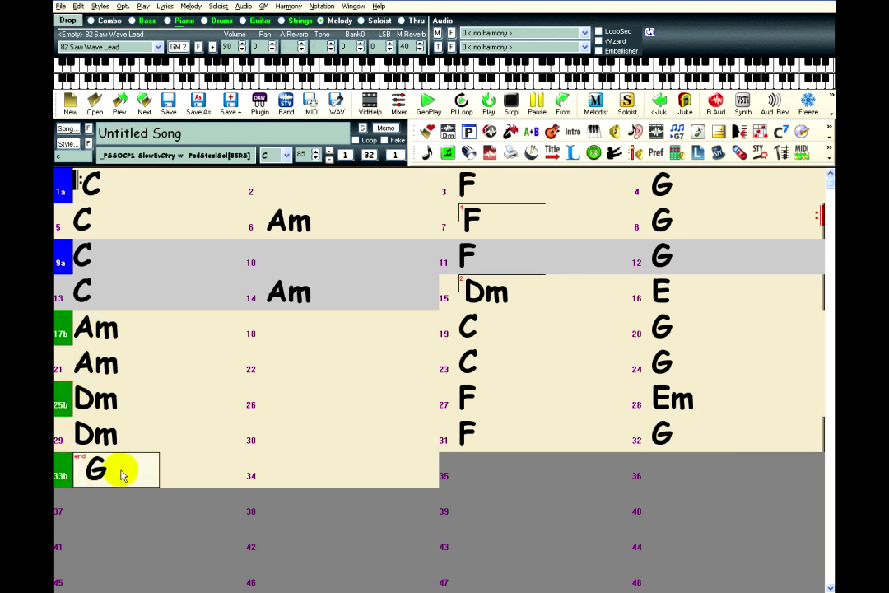
{"action": "type", "text": "c"}
{"action": "key", "text": "Return"}
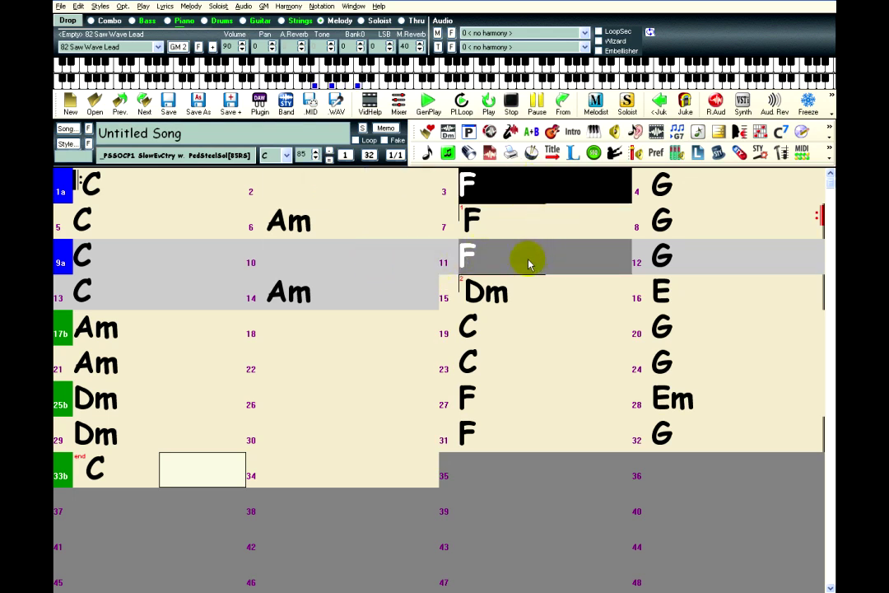
{"action": "left_click", "coordinate": [758, 269]}
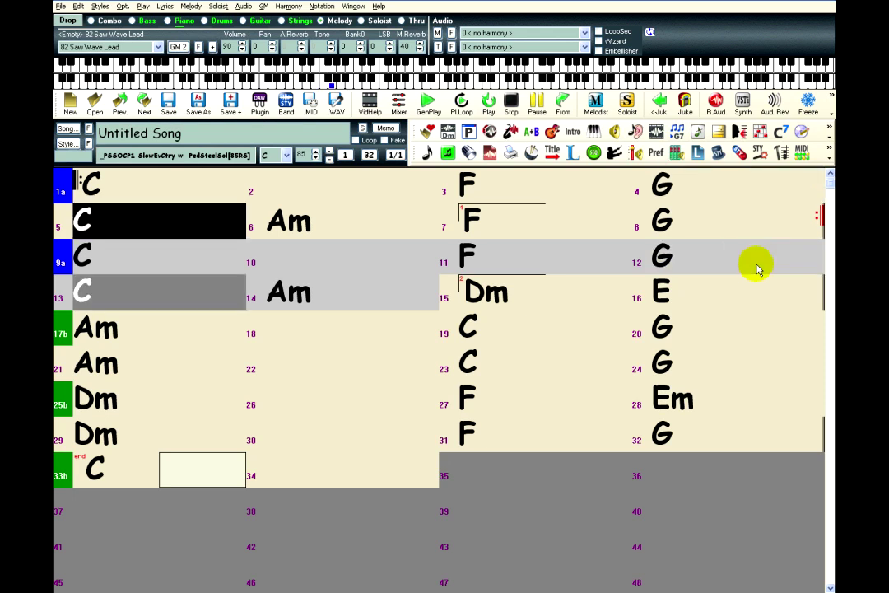